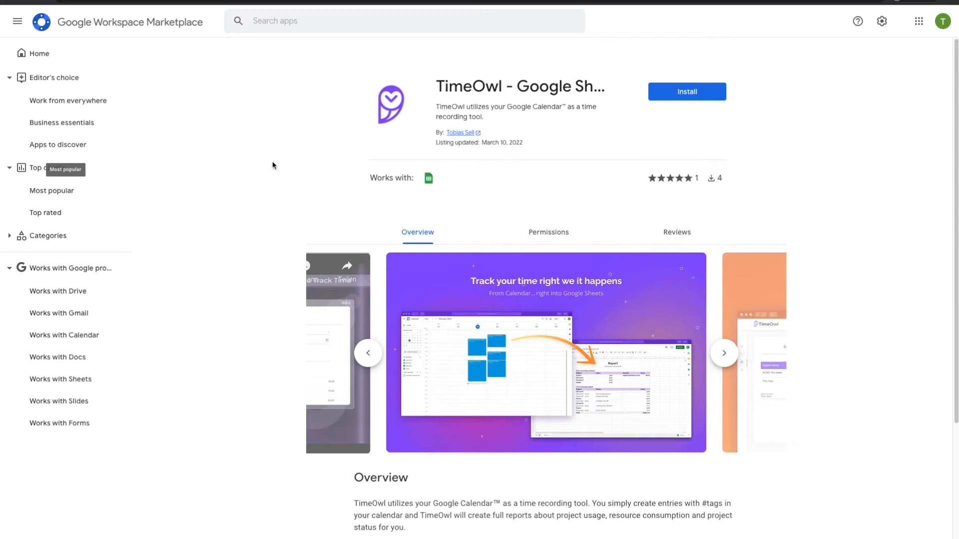
Install the TimeOwl Google Sheets add-on, allowing it the requested access with the existing Google account, and dismiss the installation confirmation.
{"action": "scroll", "coordinate": [604, 337], "scroll_direction": "down", "scroll_amount": 3}
{"action": "scroll", "coordinate": [604, 336], "scroll_direction": "up", "scroll_amount": 3}
{"action": "left_click", "coordinate": [687, 95]}
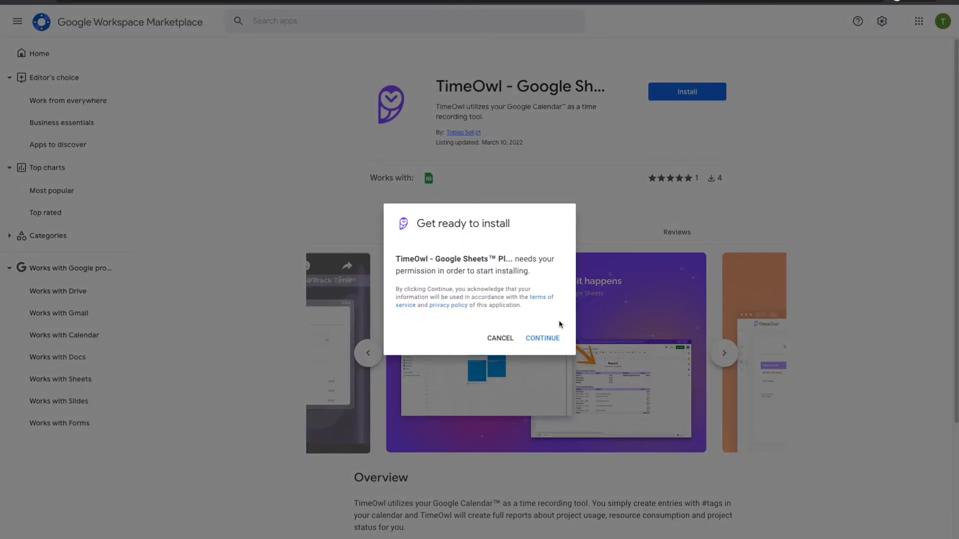
{"action": "left_click", "coordinate": [546, 342]}
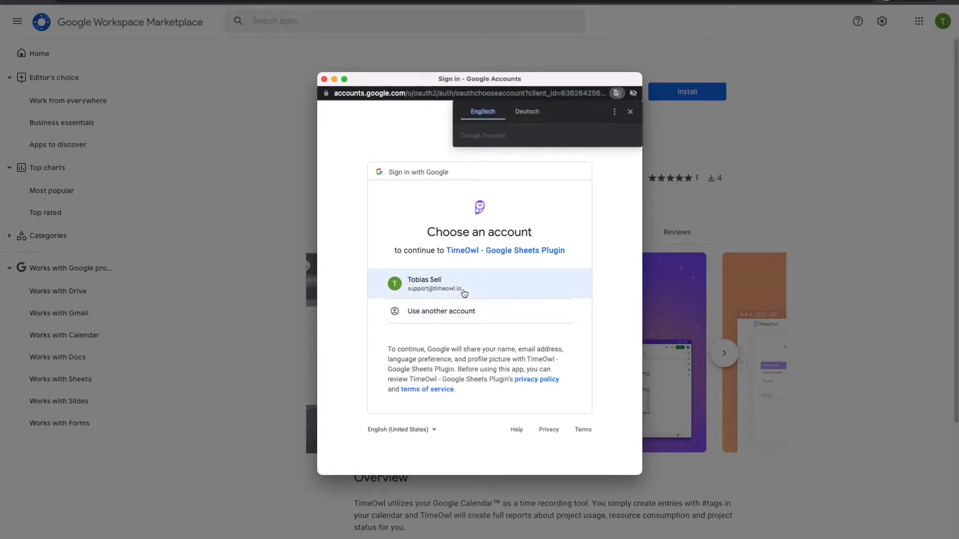
{"action": "left_click", "coordinate": [464, 293]}
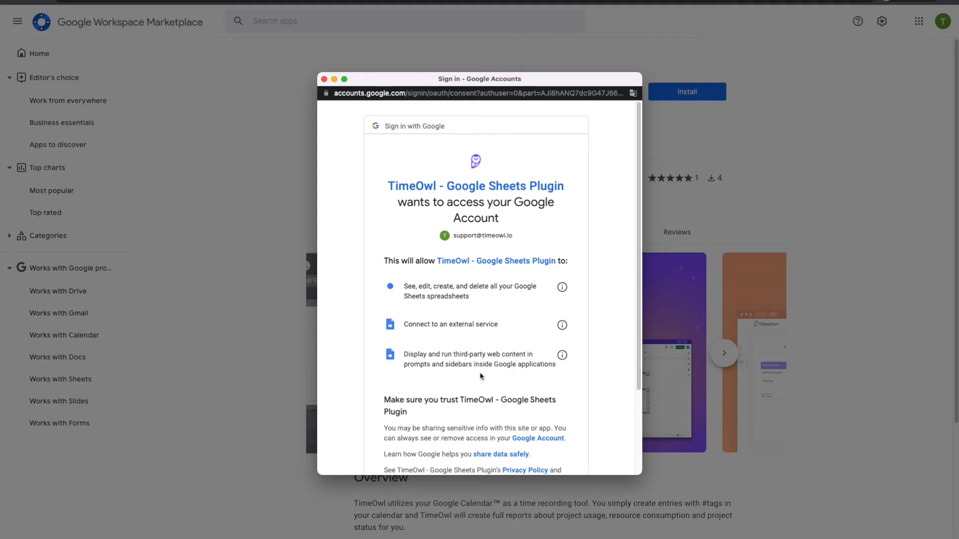
{"action": "scroll", "coordinate": [517, 387], "scroll_direction": "down", "scroll_amount": 3}
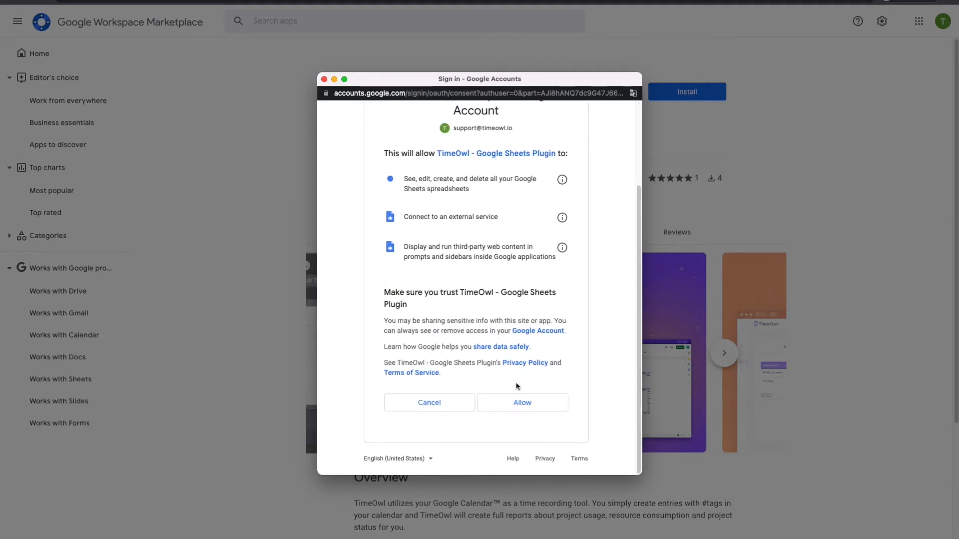
{"action": "left_click", "coordinate": [520, 411]}
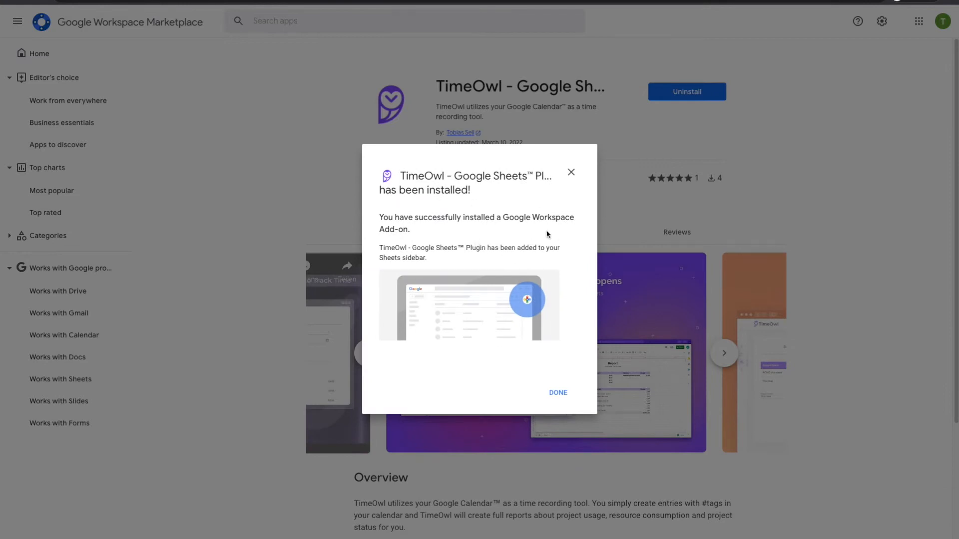
{"action": "left_click", "coordinate": [560, 394]}
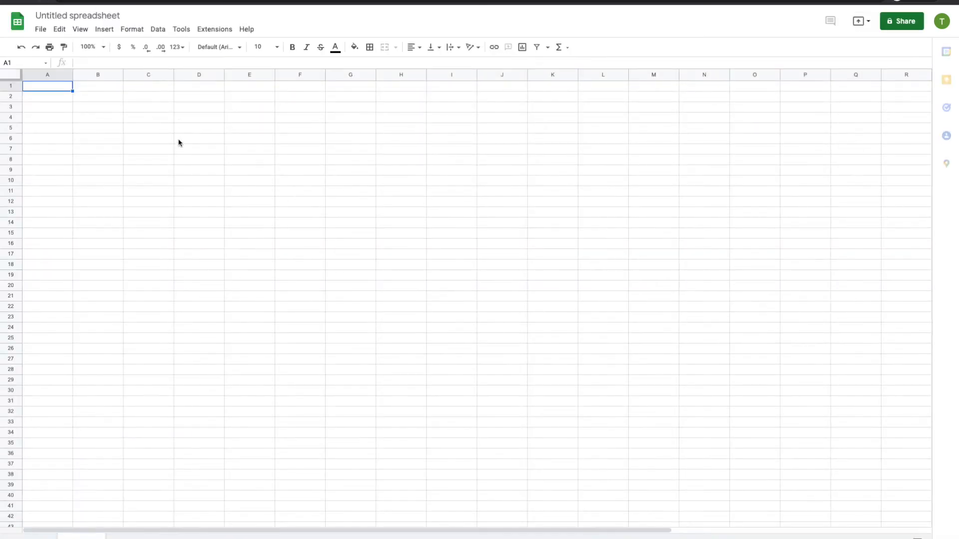
Rename the untitled spreadsheet as Tutorial.
{"action": "left_click", "coordinate": [84, 18]}
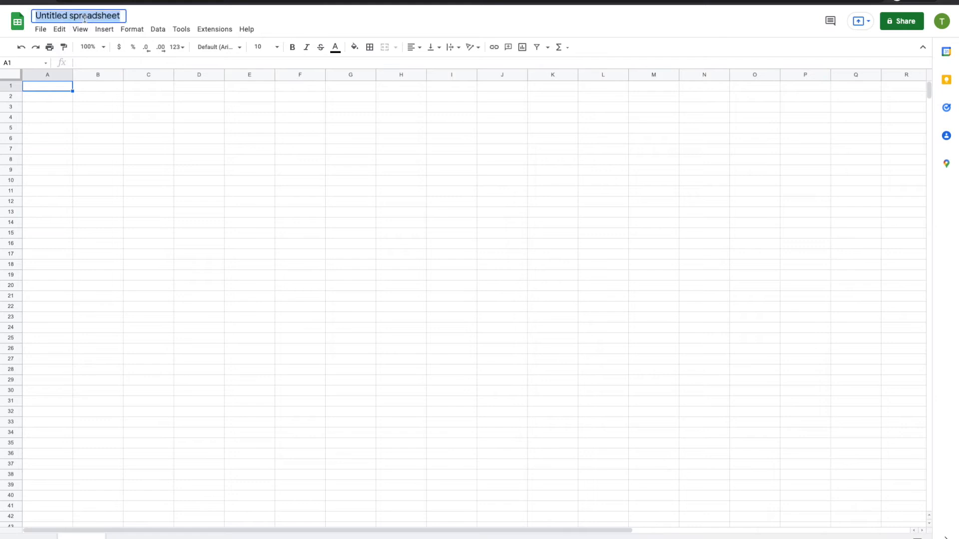
{"action": "type", "text": "Titorial"}
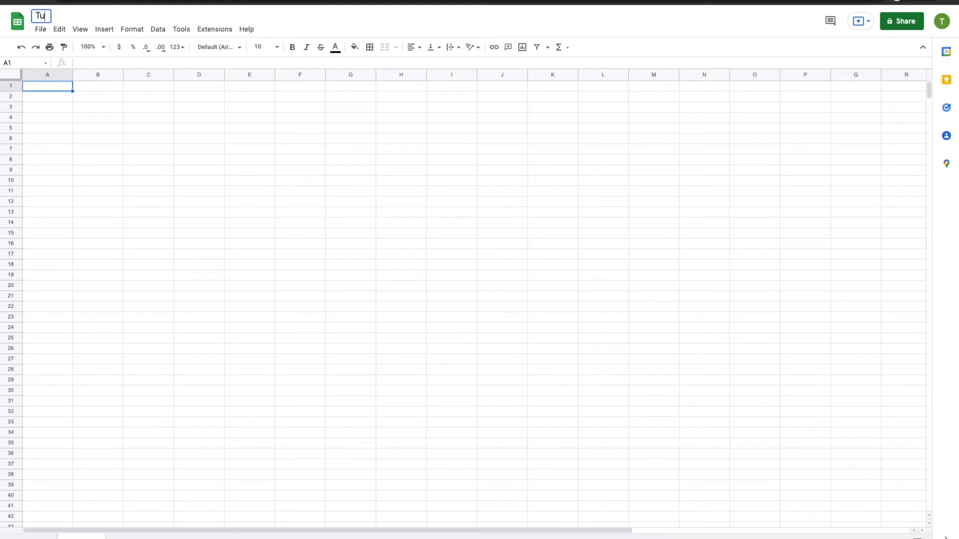
{"action": "left_click", "coordinate": [129, 131]}
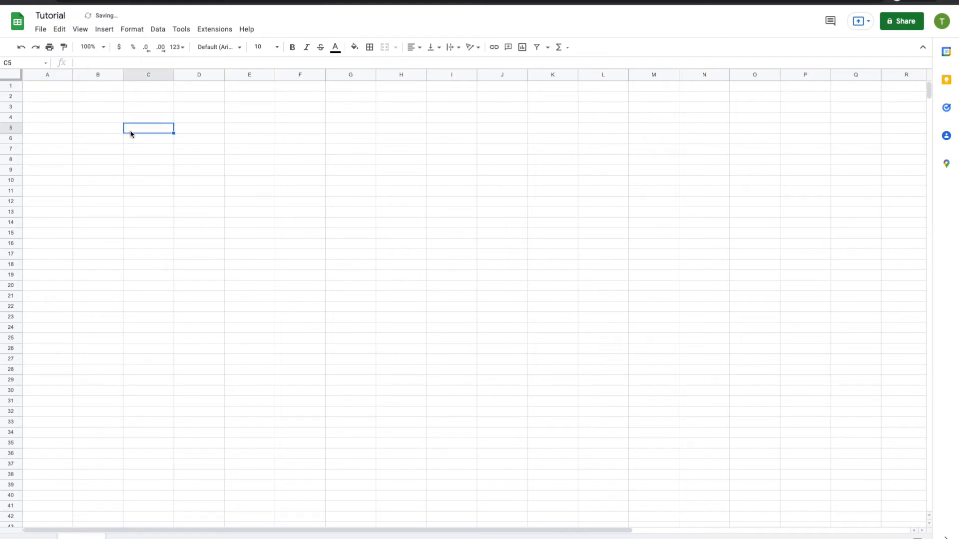
Run the TimeOwl plugin's Setup and start linking the spreadsheet with a TimeOwl account.
{"action": "left_click", "coordinate": [217, 32]}
{"action": "mouse_move", "coordinate": [214, 131]}
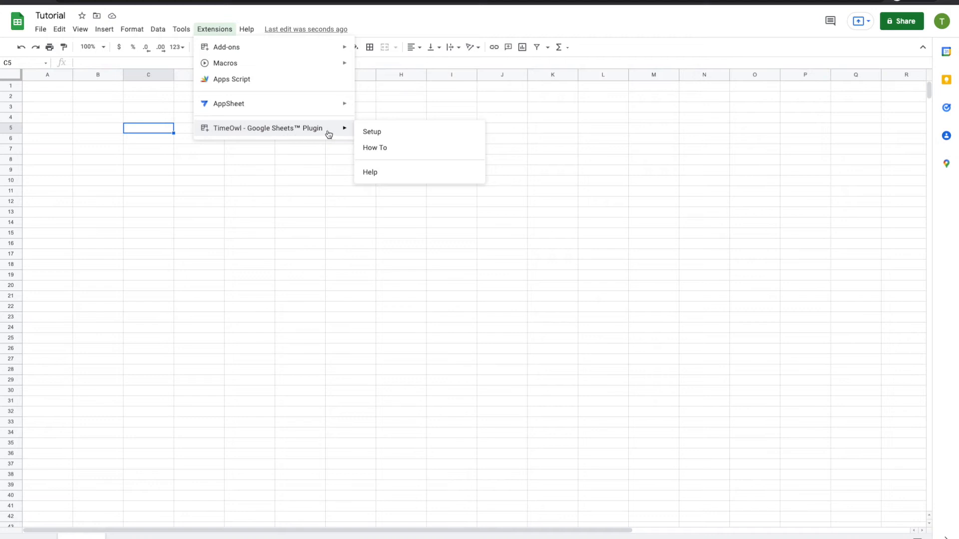
{"action": "left_click", "coordinate": [385, 137]}
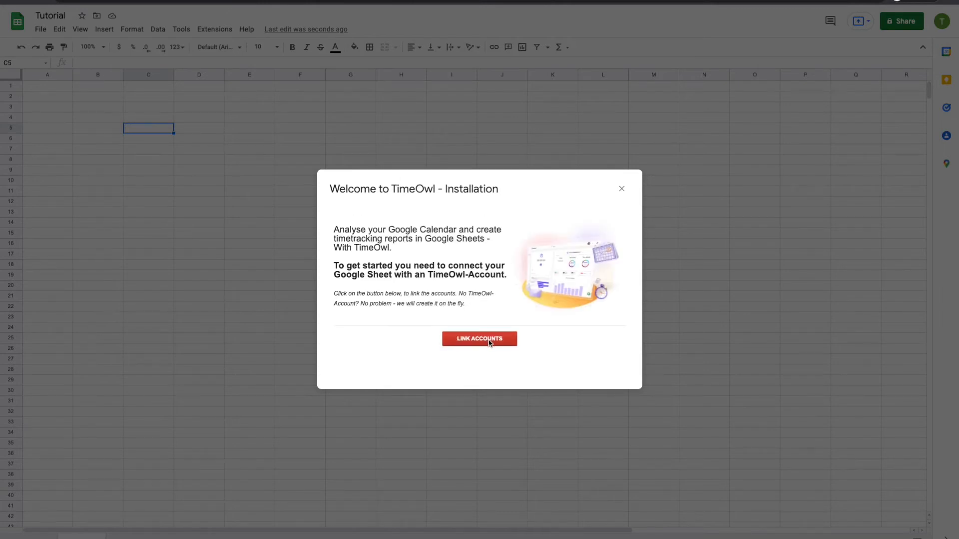
{"action": "left_click", "coordinate": [489, 342]}
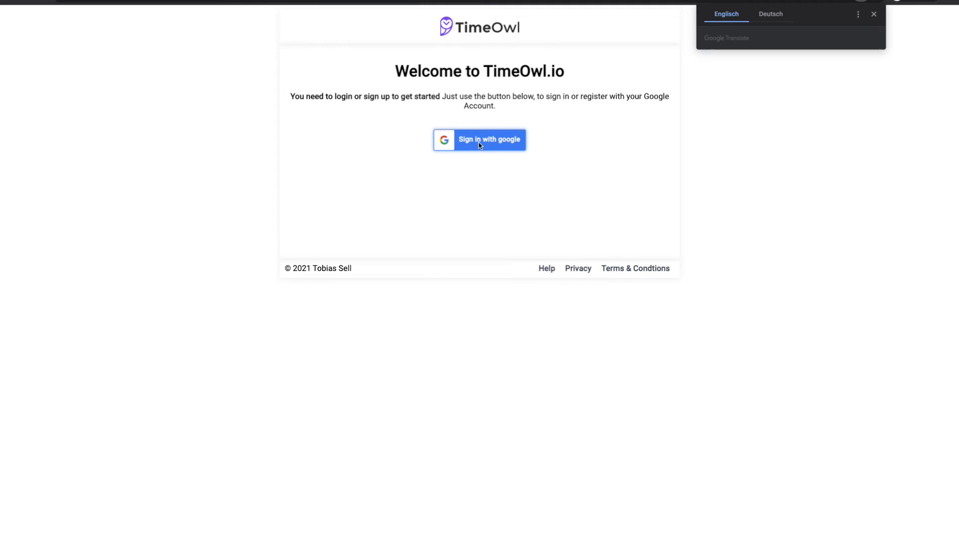
Sign in to TimeOwl with the existing Google account and consent to the additional access.
{"action": "left_click", "coordinate": [873, 14]}
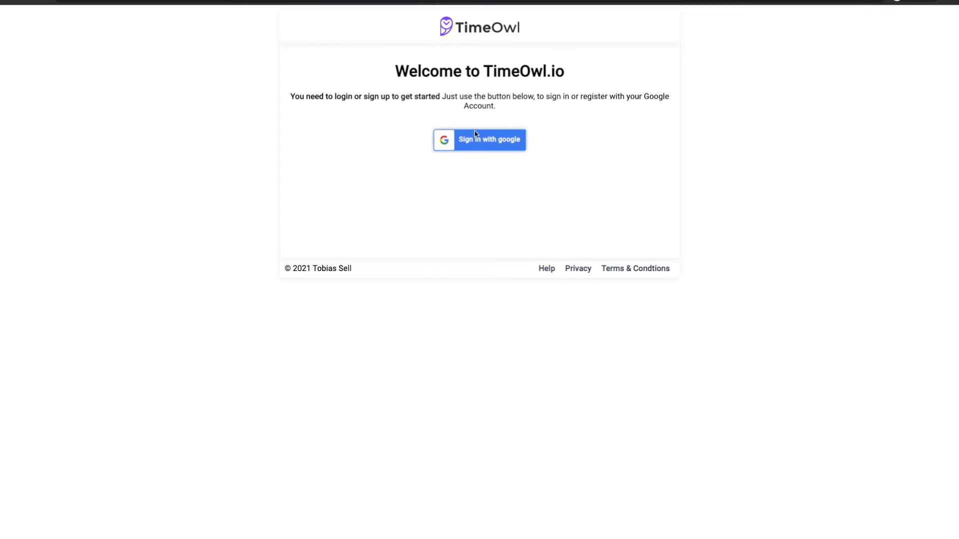
{"action": "left_click", "coordinate": [475, 143]}
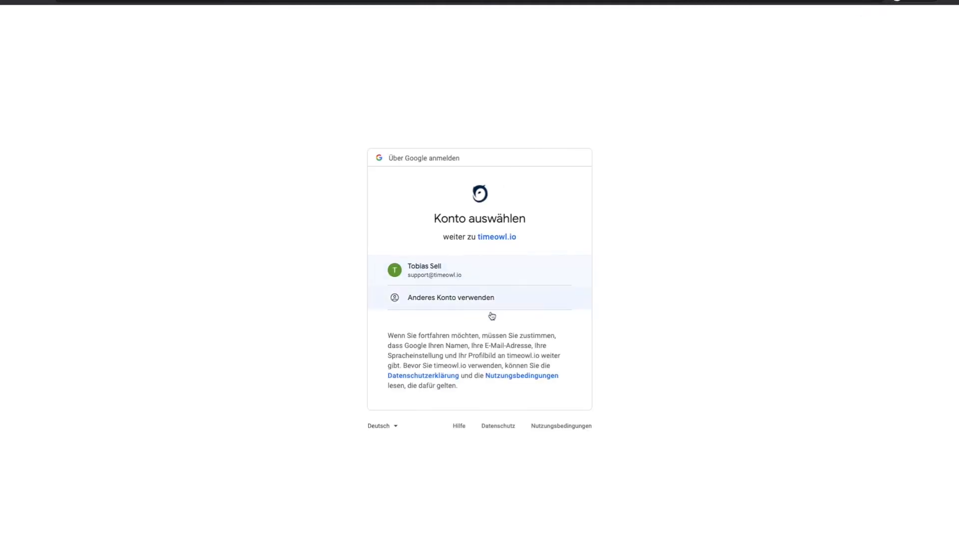
{"action": "left_click", "coordinate": [445, 274]}
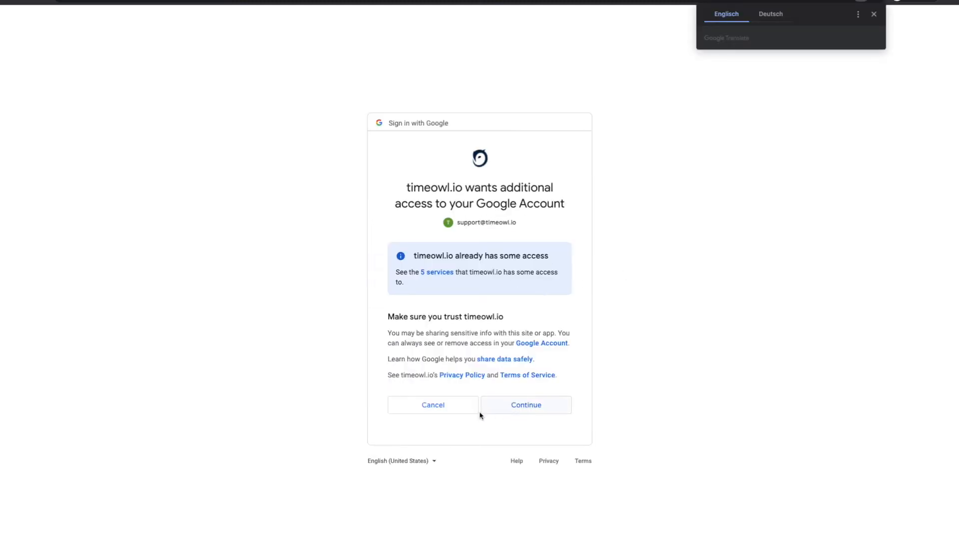
{"action": "left_click", "coordinate": [525, 407]}
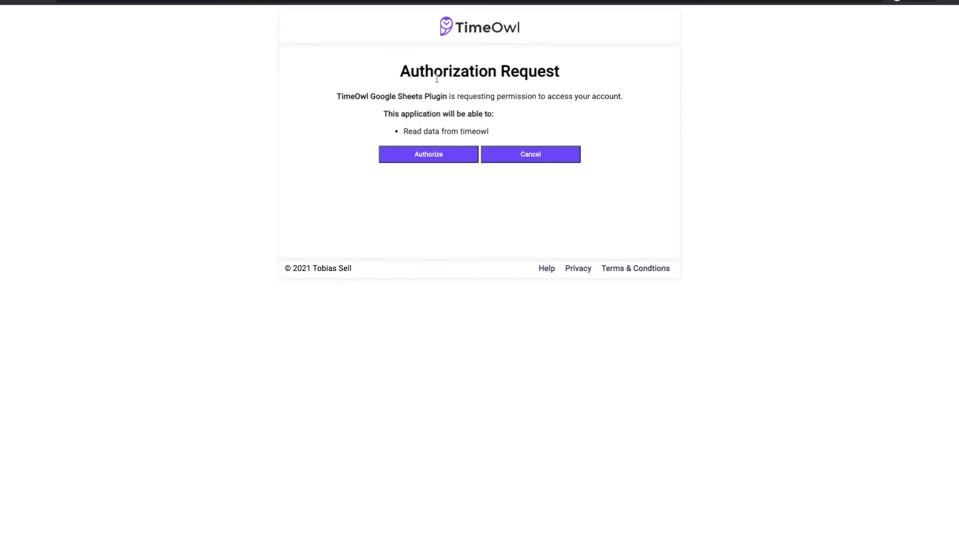
Authorize the TimeOwl Google Sheets Plugin to read TimeOwl data, then close the success page and the welcome dialog.
{"action": "left_click_drag", "start_coordinate": [375, 82], "coordinate": [582, 114]}
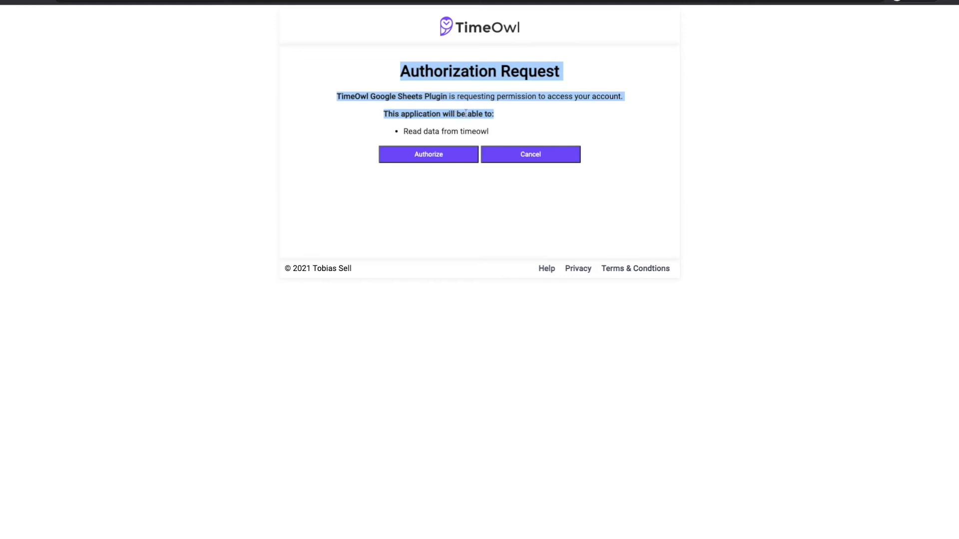
{"action": "left_click", "coordinate": [415, 109]}
{"action": "left_click_drag", "start_coordinate": [334, 97], "coordinate": [490, 131]}
{"action": "left_click", "coordinate": [463, 142]}
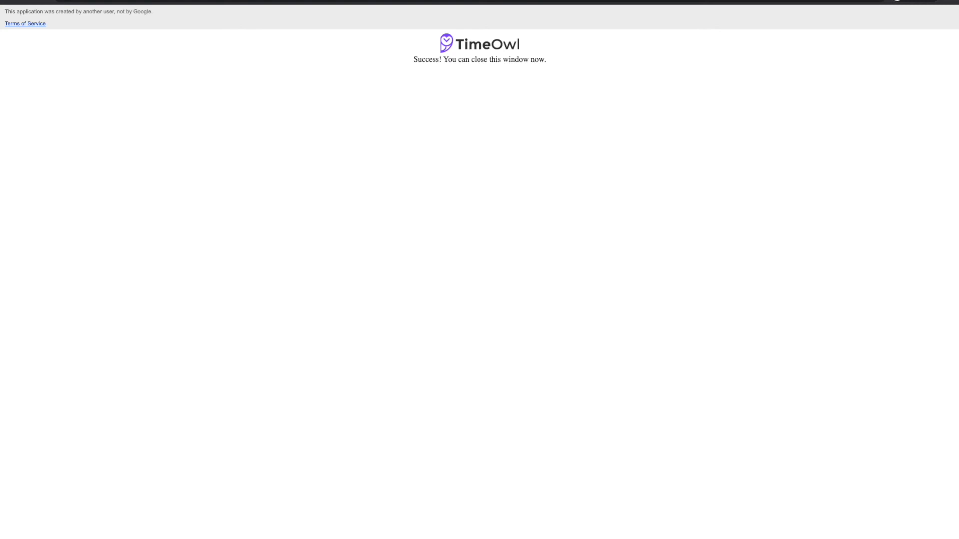
{"action": "key", "text": "super+w"}
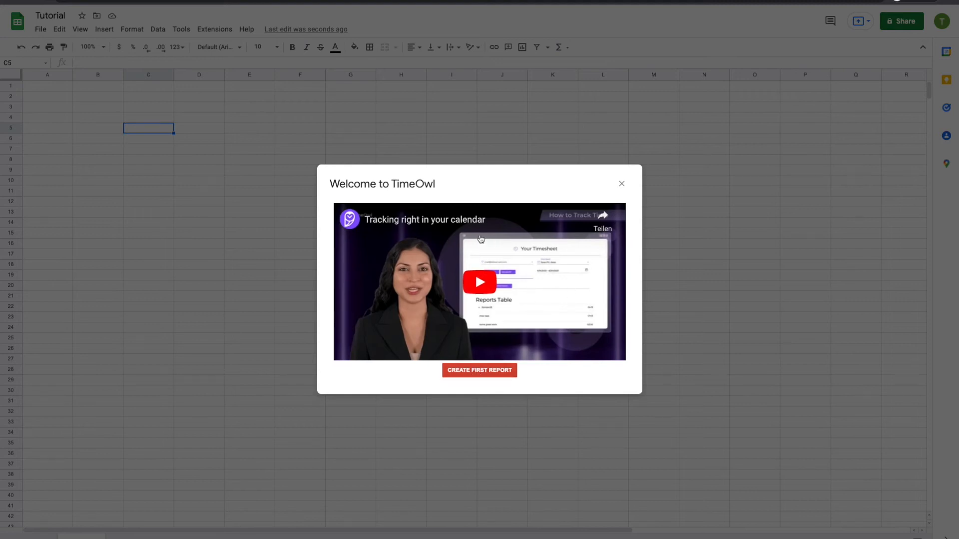
{"action": "left_click", "coordinate": [622, 185]}
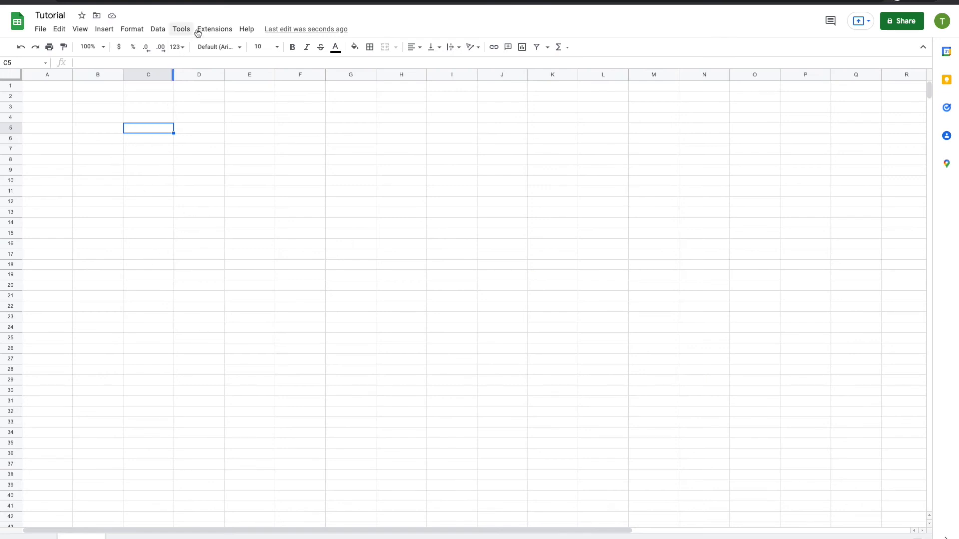
{"action": "left_click", "coordinate": [214, 29]}
{"action": "mouse_move", "coordinate": [269, 133]}
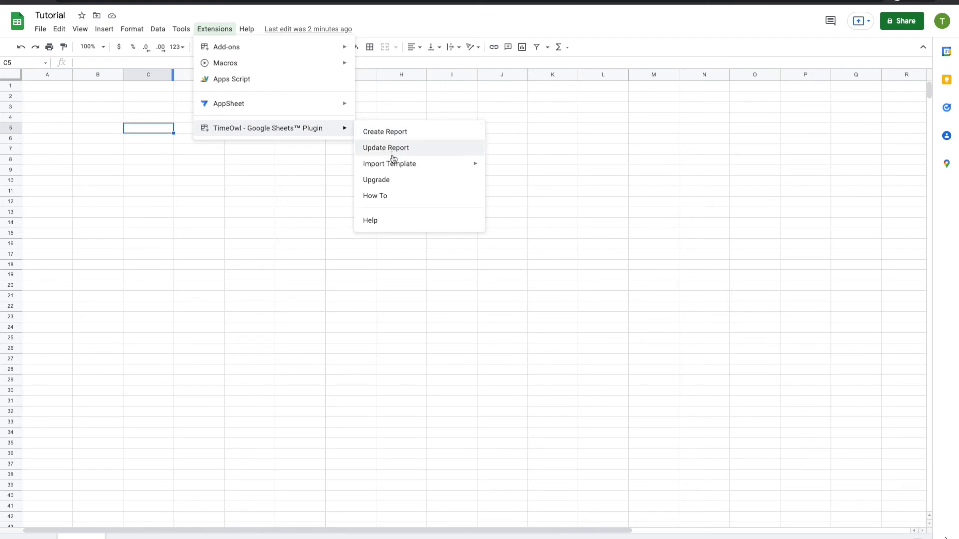
{"action": "mouse_move", "coordinate": [391, 167]}
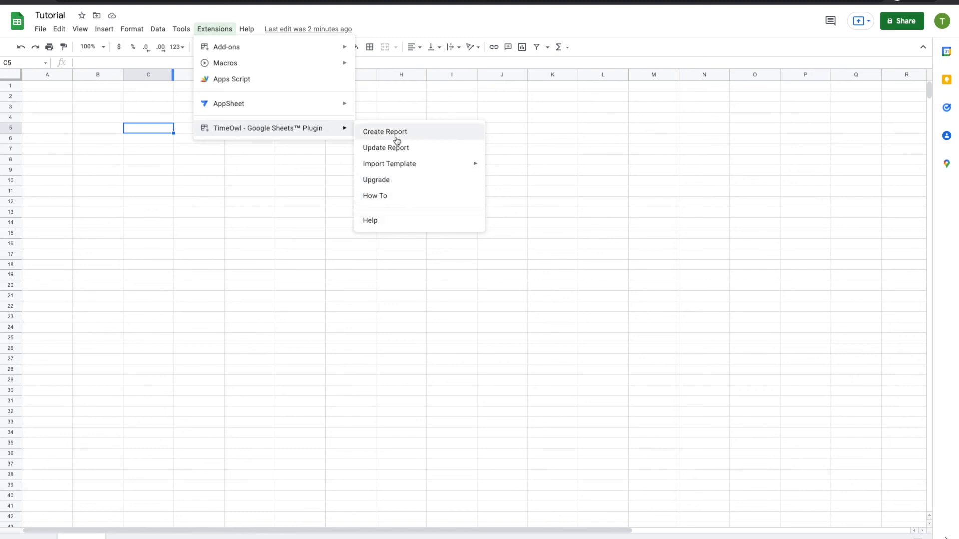
Enter the formula =TIMEOWL("#timeowl";TODAY();TODAY()) in cell E9 and reselect that cell.
{"action": "left_click", "coordinate": [235, 174]}
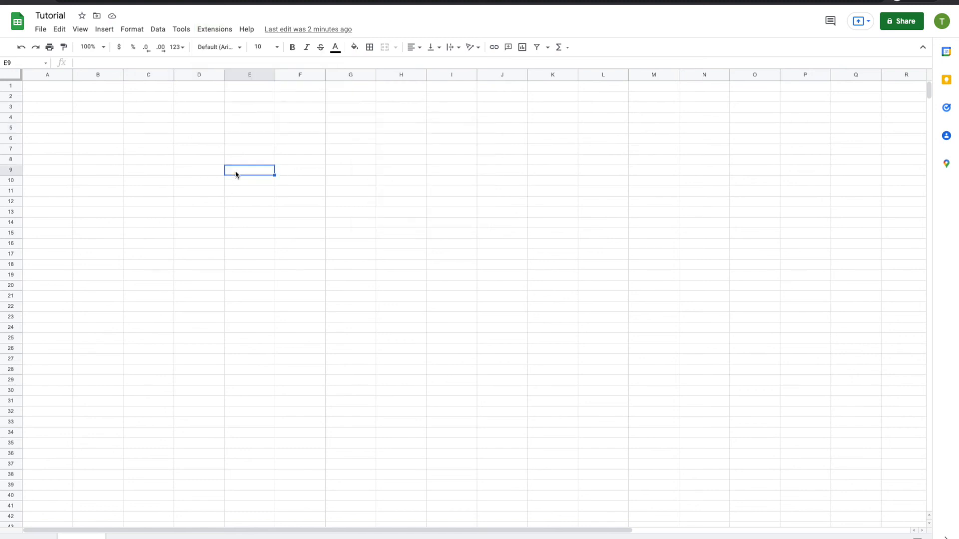
{"action": "type", "text": "=T"}
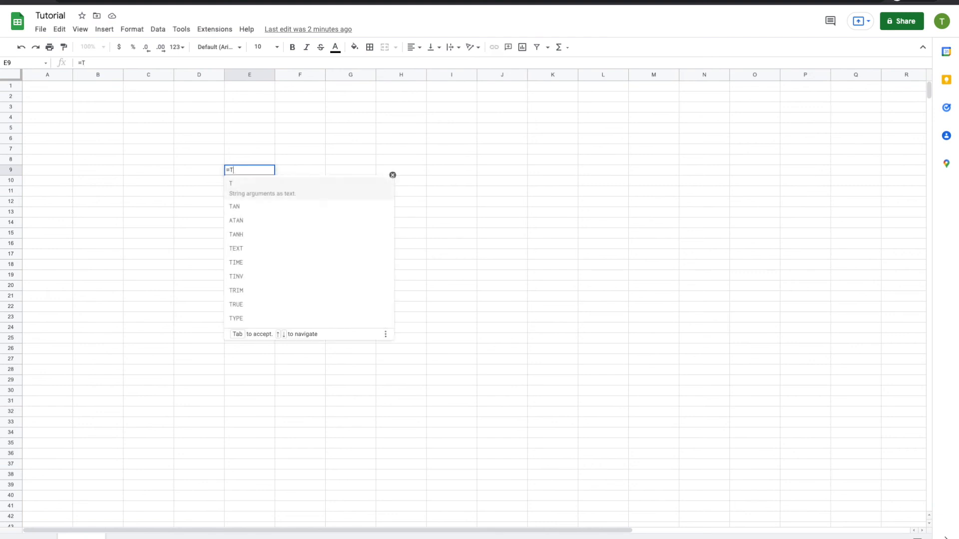
{"action": "type", "text": "IMEO"}
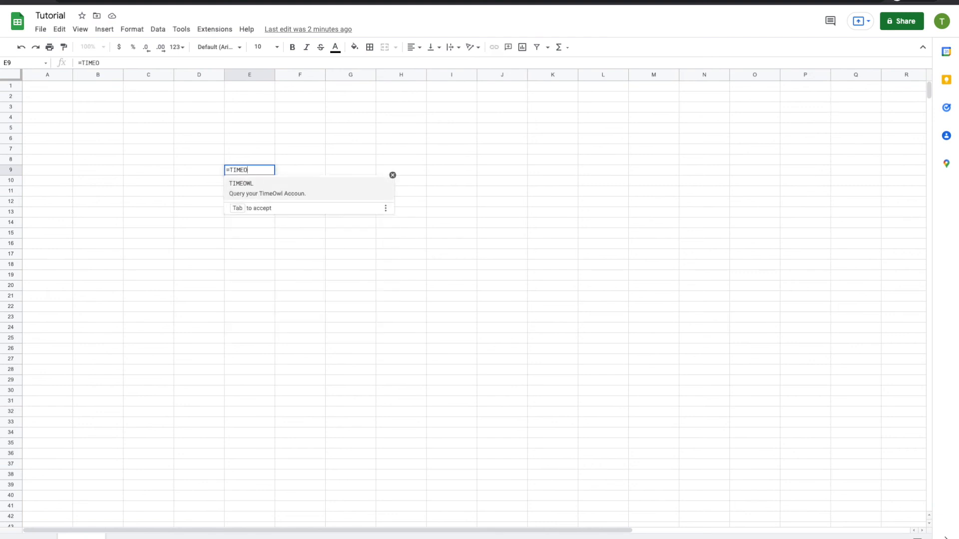
{"action": "type", "text": "WL"}
{"action": "key", "text": "Tab"}
{"action": "type", "text": "\"#timeowl\";"}
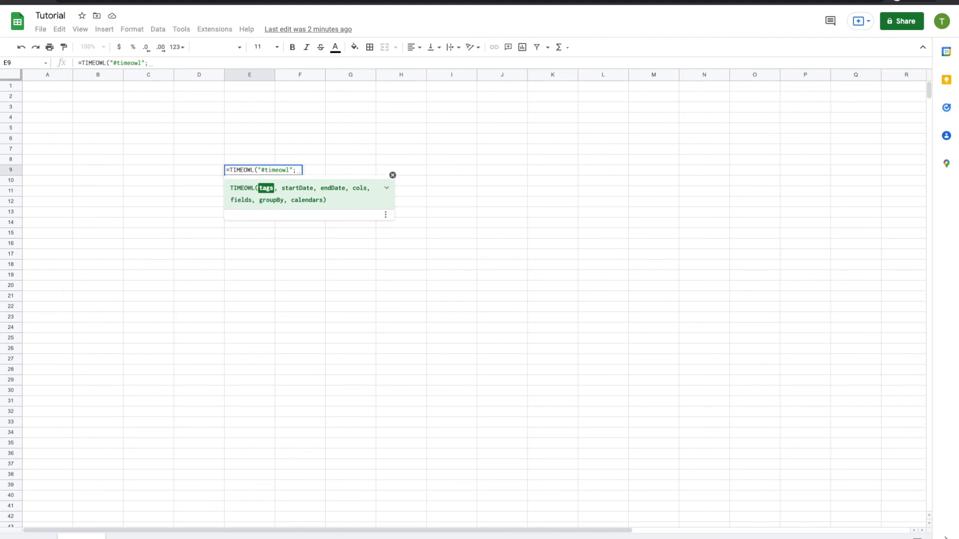
{"action": "type", "text": "TODAY();TODAY())"}
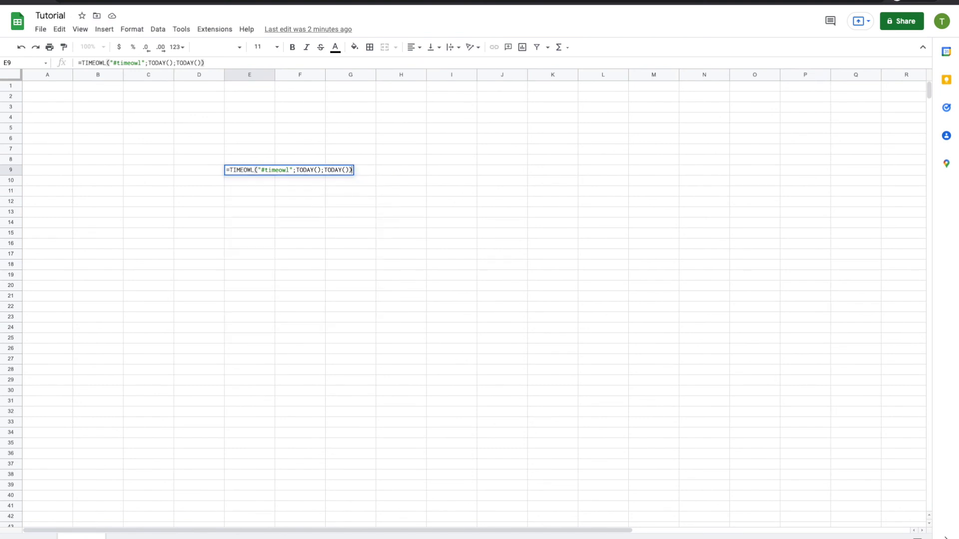
{"action": "key", "text": "Return"}
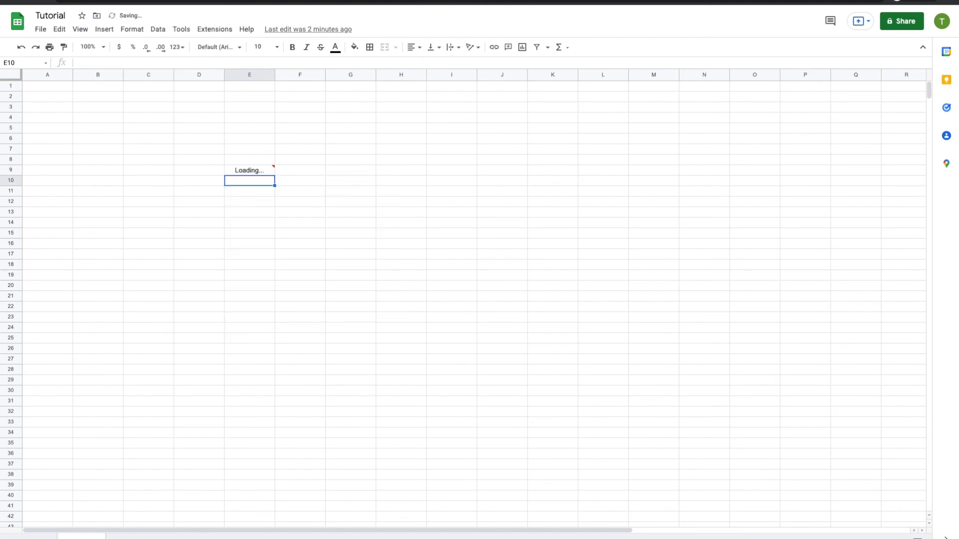
{"action": "mouse_move", "coordinate": [258, 176]}
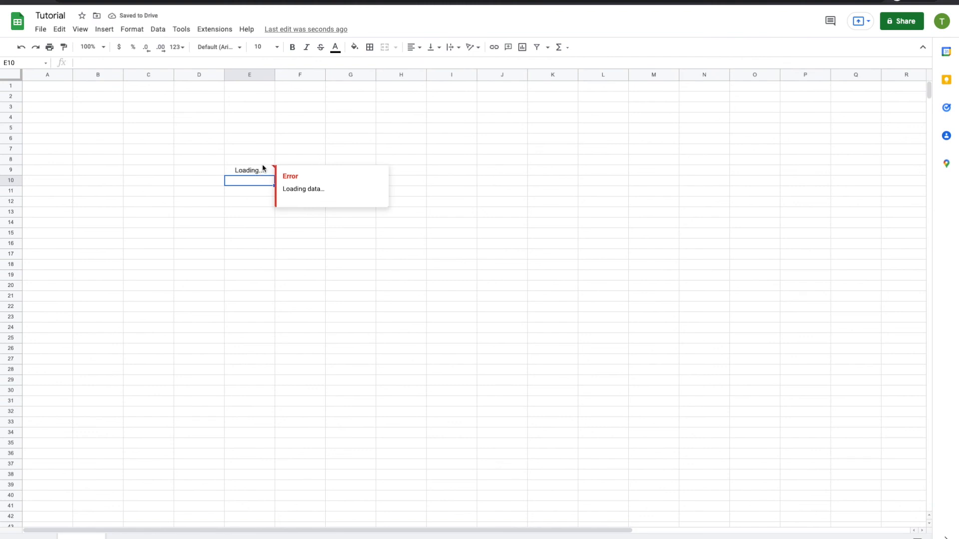
{"action": "left_click", "coordinate": [260, 172]}
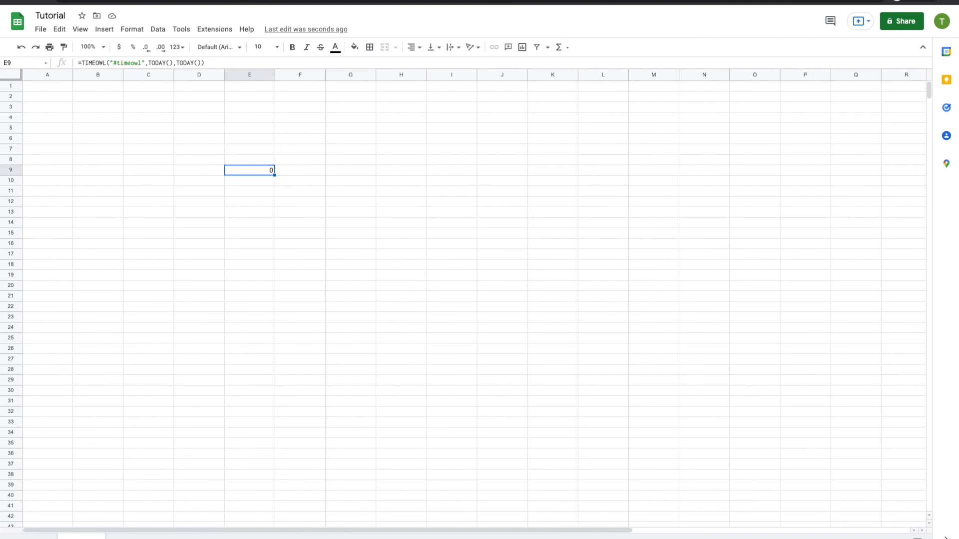
Open the TimeOwl web app at app.timeowl.io in a new browser tab and sign in with Google.
{"action": "key", "text": "super+t"}
{"action": "key", "text": "super+w"}
{"action": "key", "text": "super+t"}
{"action": "type", "text": "app"}
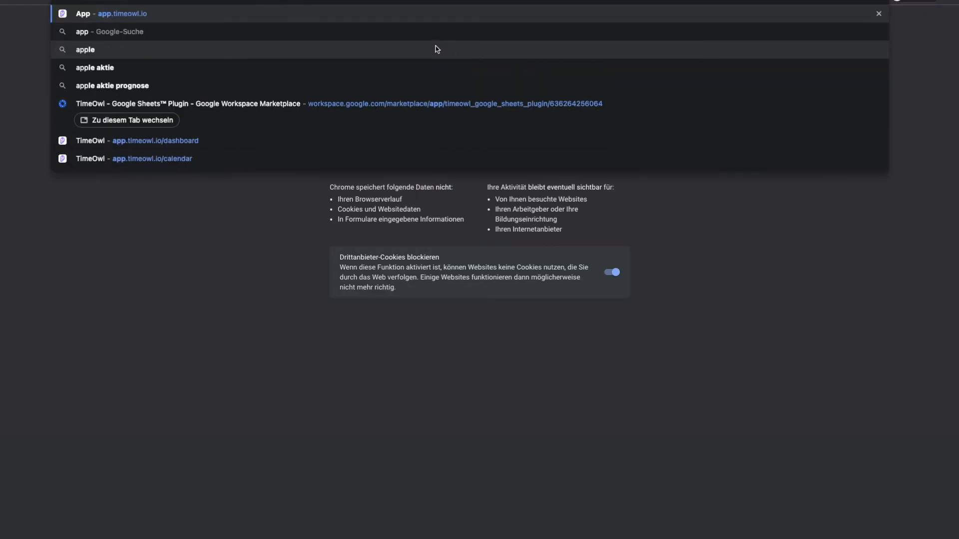
{"action": "key", "text": "Return"}
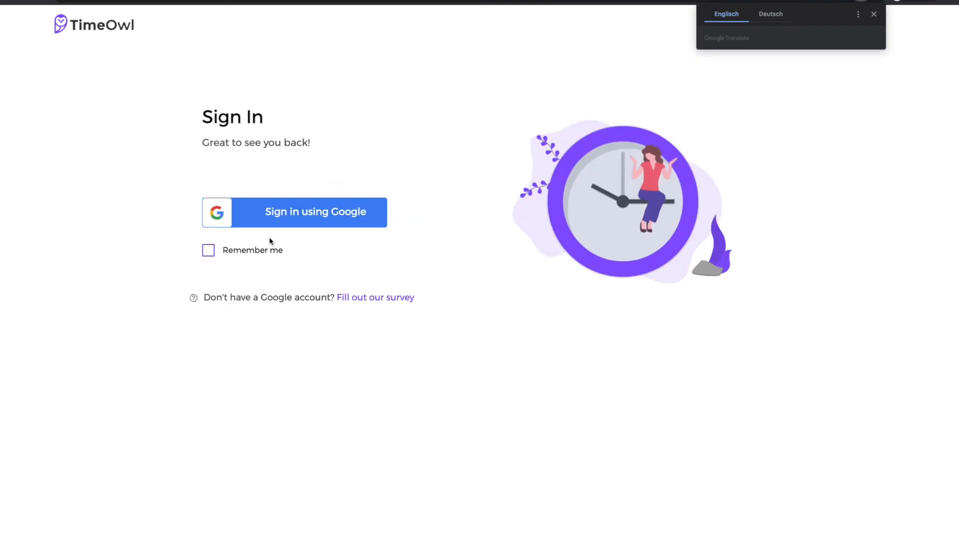
{"action": "left_click", "coordinate": [270, 222]}
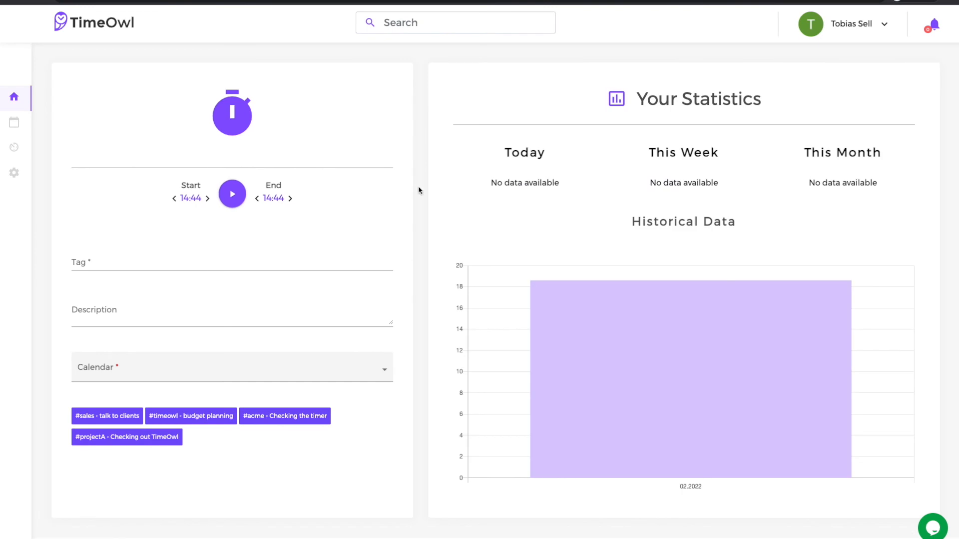
{"action": "left_click", "coordinate": [15, 129]}
{"action": "left_click", "coordinate": [14, 96]}
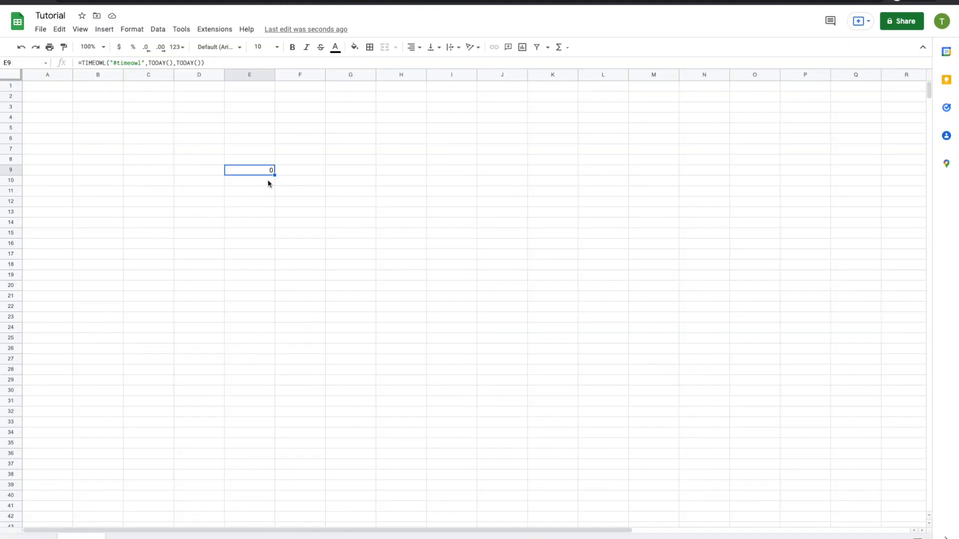
Return to the Tutorial spreadsheet and fill the TIMEOWL formula from E9 down to E11.
{"action": "left_click_drag", "start_coordinate": [273, 186], "coordinate": [274, 194]}
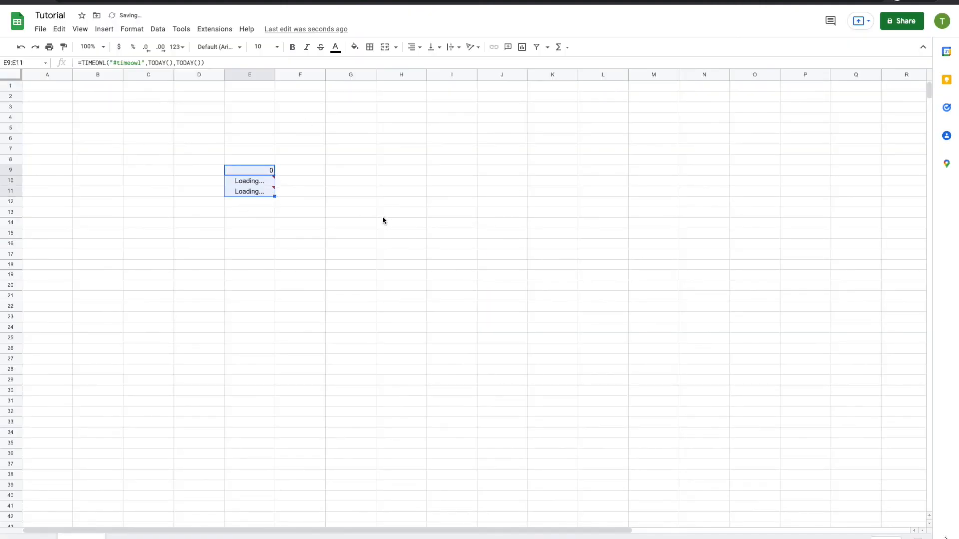
{"action": "left_click", "coordinate": [257, 149]}
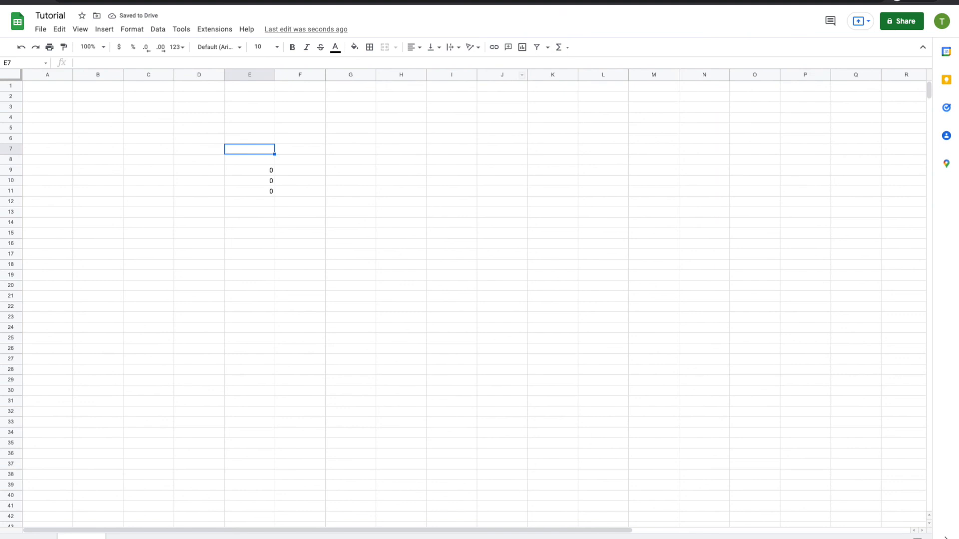
Switch to the TimeOwl web app and open its timesheet page.
{"action": "left_click", "coordinate": [671, 6]}
{"action": "left_click", "coordinate": [19, 149]}
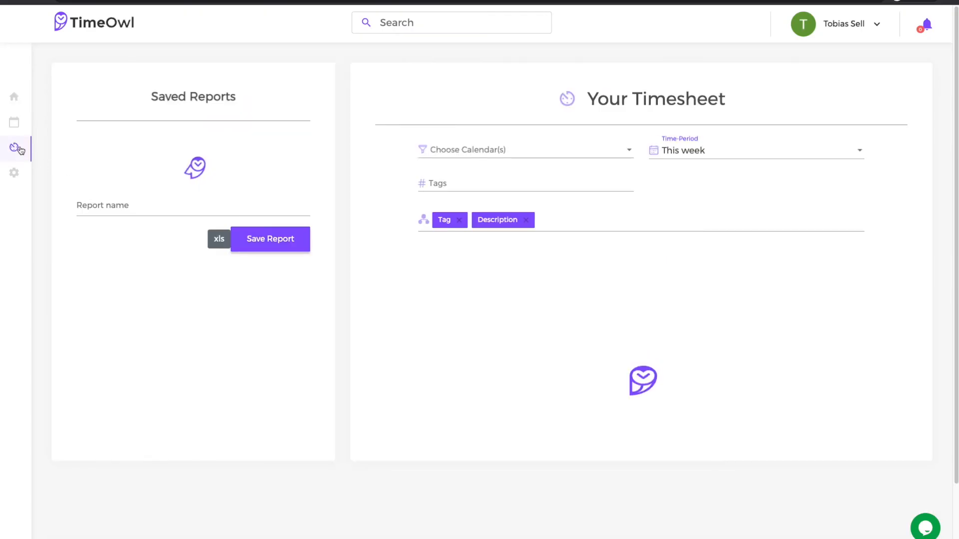